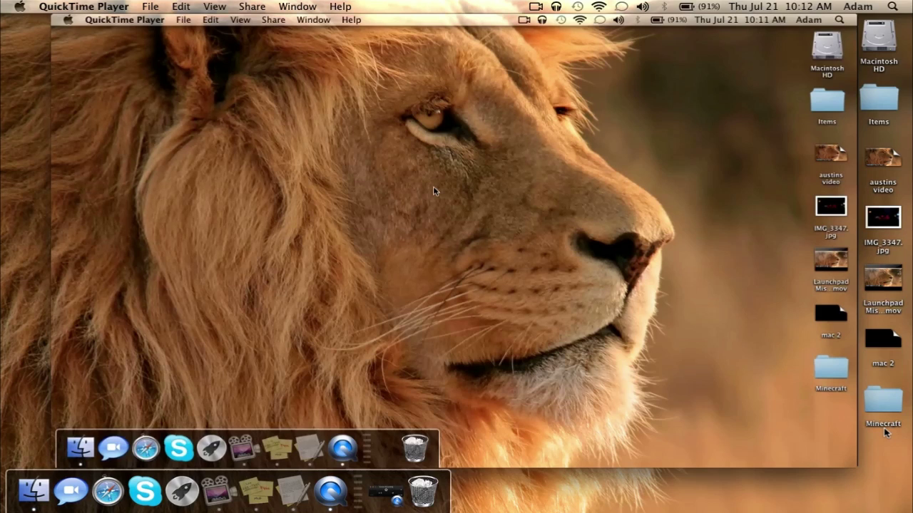
- Trim the end of Screen Recording.mov, first to 07.15 and then to 06.39
{"action": "mouse_move", "coordinate": [621, 371]}
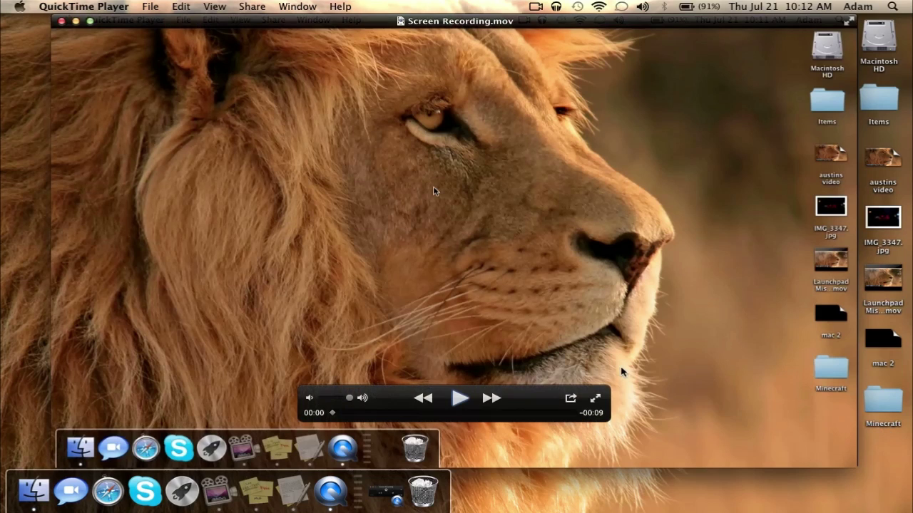
{"action": "left_click", "coordinate": [572, 399]}
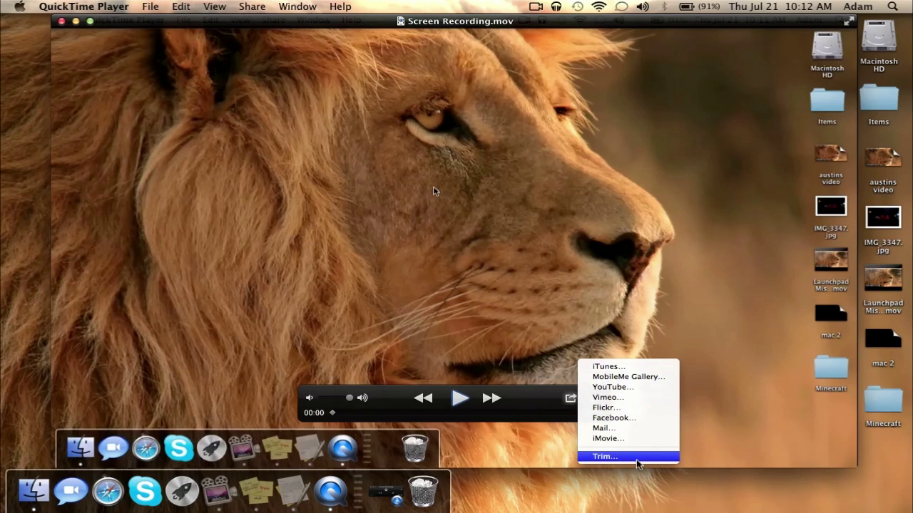
{"action": "left_click", "coordinate": [637, 460]}
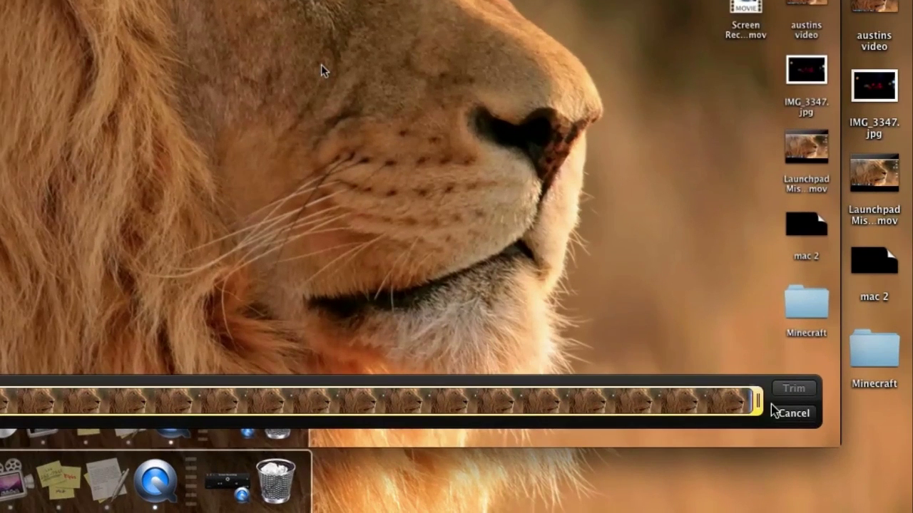
{"action": "left_click_drag", "start_coordinate": [788, 434], "coordinate": [626, 422]}
{"action": "left_click_drag", "start_coordinate": [537, 383], "coordinate": [467, 383]}
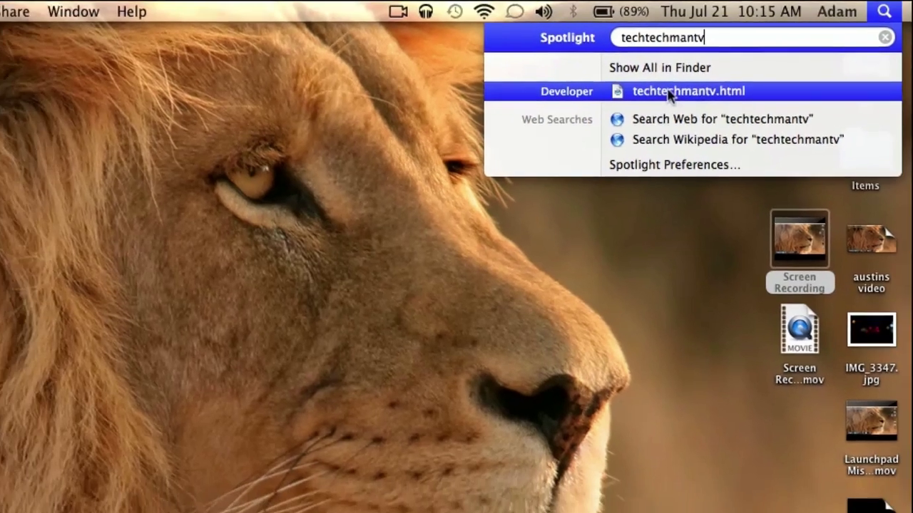
- Scroll down and back up through the Quick Look preview of the techtechmantv.html Spotlight result
{"action": "mouse_move", "coordinate": [670, 96]}
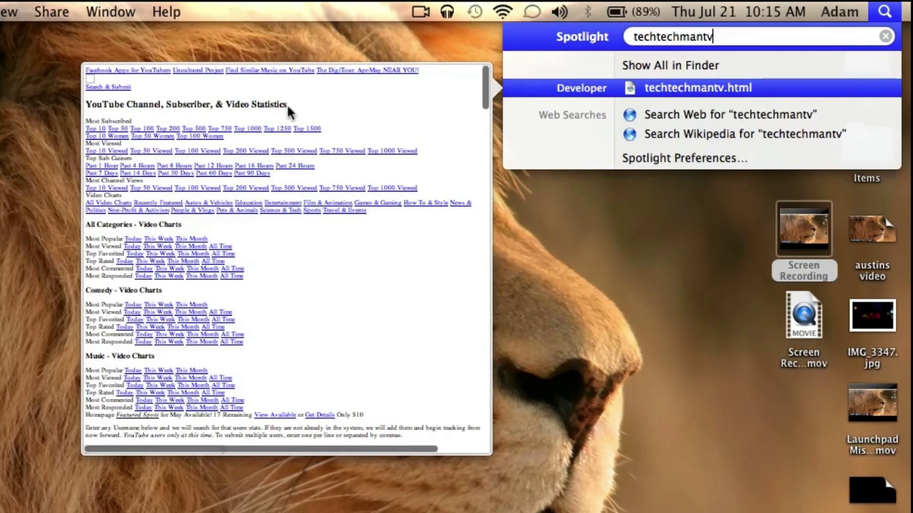
{"action": "scroll", "coordinate": [260, 118], "scroll_direction": "down", "scroll_amount": 5}
{"action": "scroll", "coordinate": [289, 112], "scroll_direction": "down", "scroll_amount": 15}
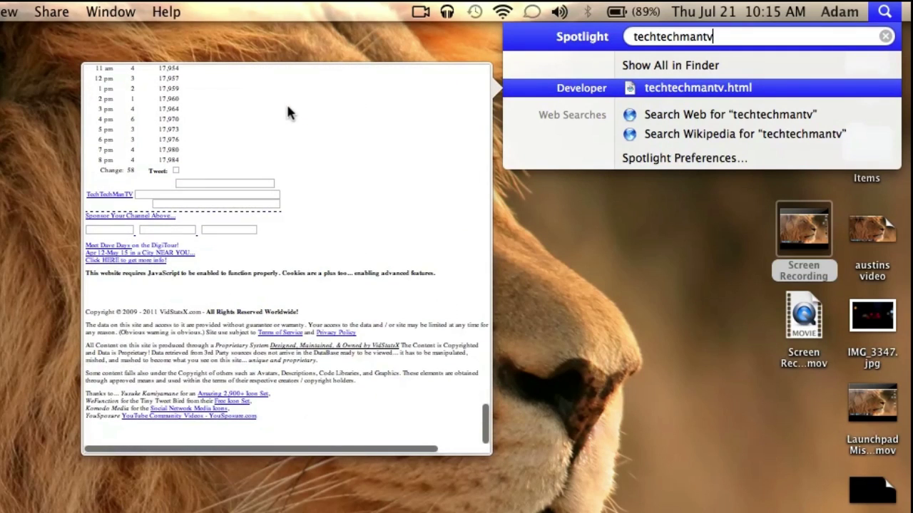
{"action": "scroll", "coordinate": [289, 112], "scroll_direction": "up", "scroll_amount": 20}
{"action": "scroll", "coordinate": [286, 107], "scroll_direction": "up", "scroll_amount": 5}
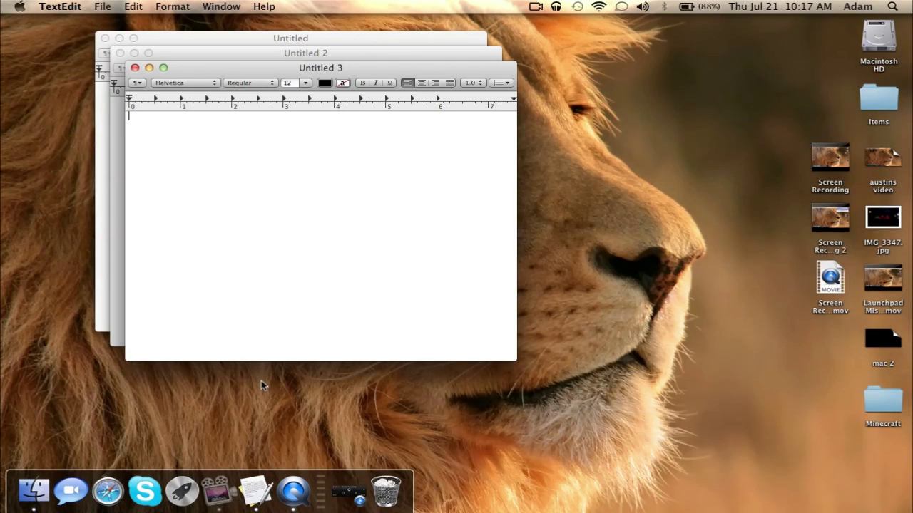
- Spread out TextEdit's windows, then drag Untitled 3 to the top-right to create Desktop 2
{"action": "key", "text": "ctrl+Down"}
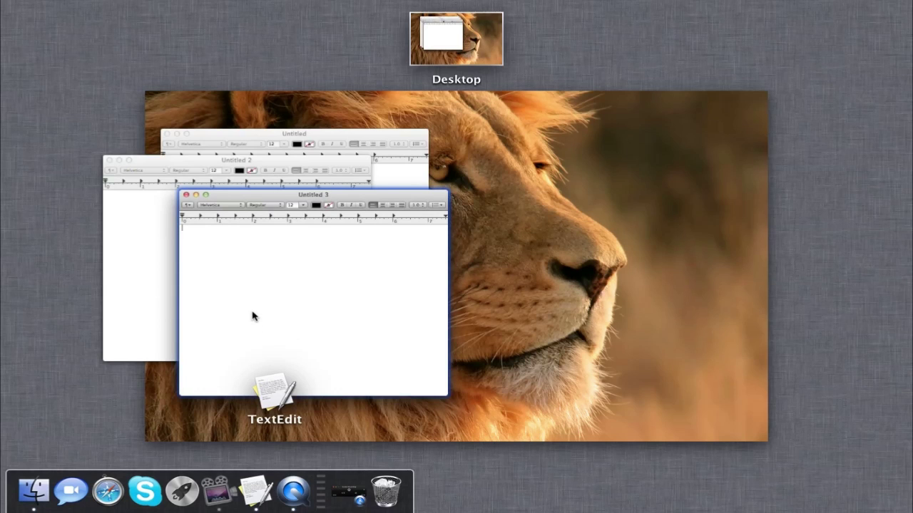
{"action": "key", "text": "ctrl+Down"}
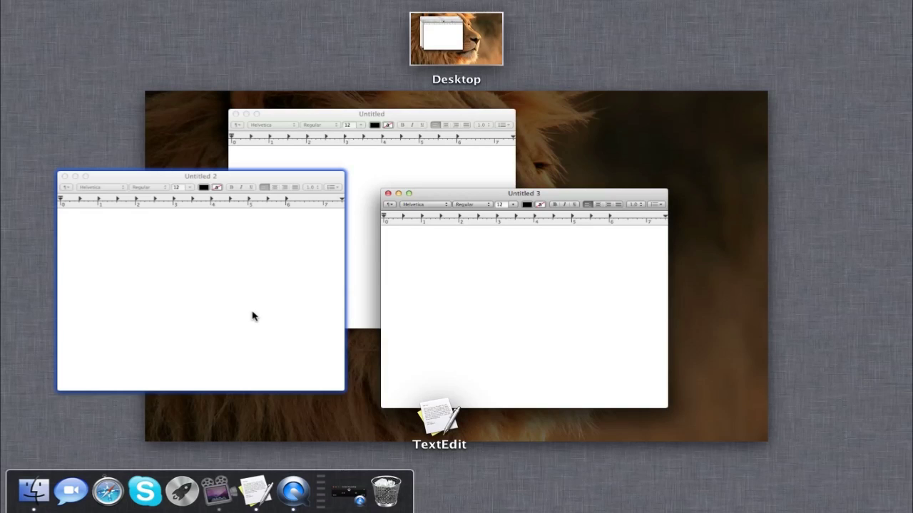
{"action": "key", "text": "ctrl+Down"}
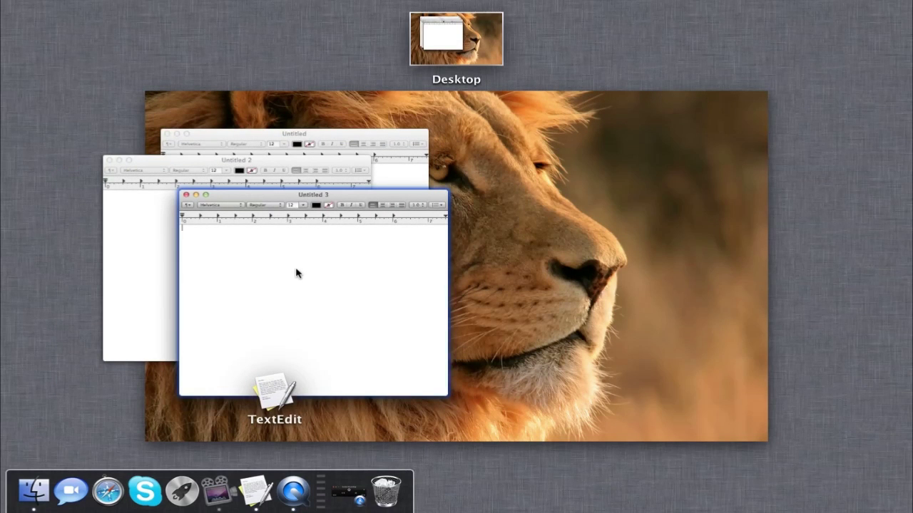
{"action": "left_click_drag", "start_coordinate": [297, 273], "coordinate": [890, 34]}
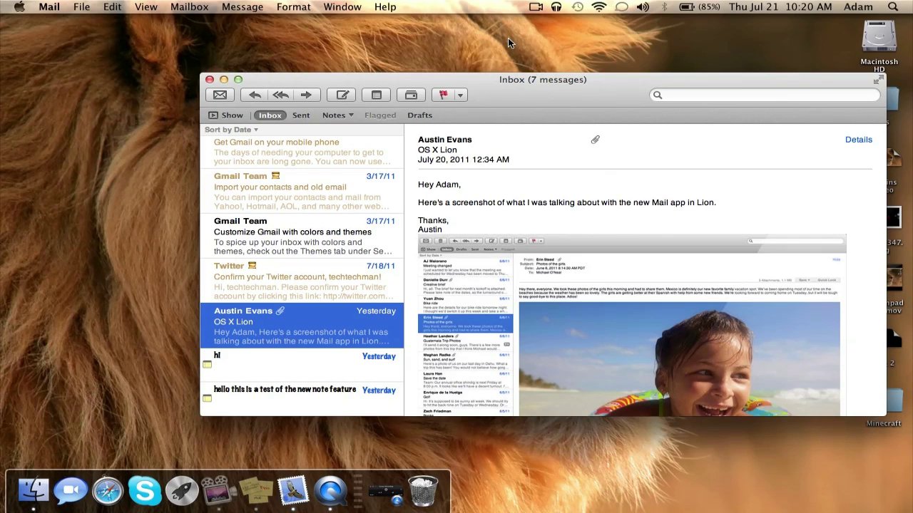
- Tick Use classic layout in Mail's Viewing preferences and close the preferences window
{"action": "left_click", "coordinate": [50, 7]}
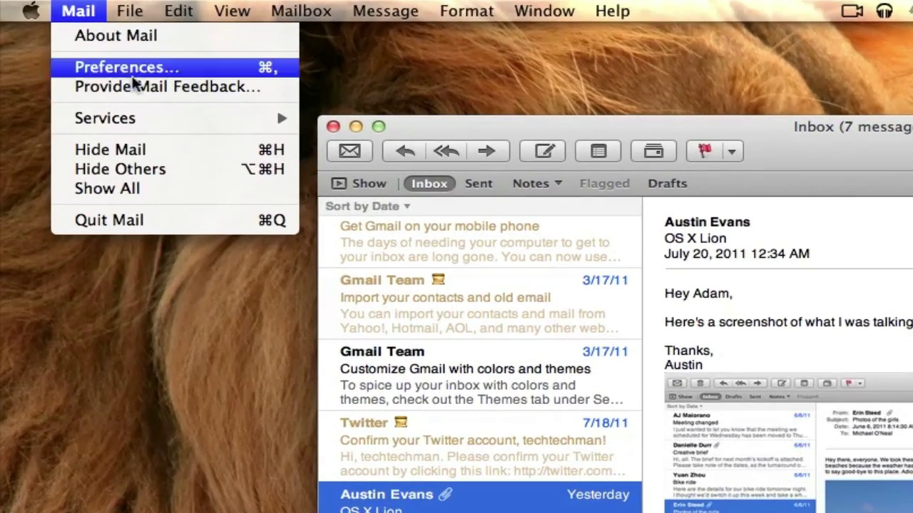
{"action": "left_click", "coordinate": [132, 74]}
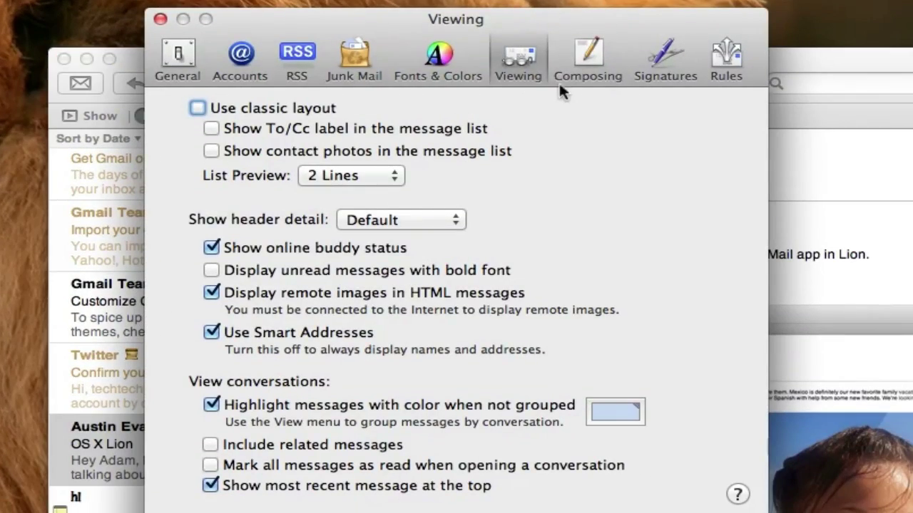
{"action": "left_click", "coordinate": [518, 55]}
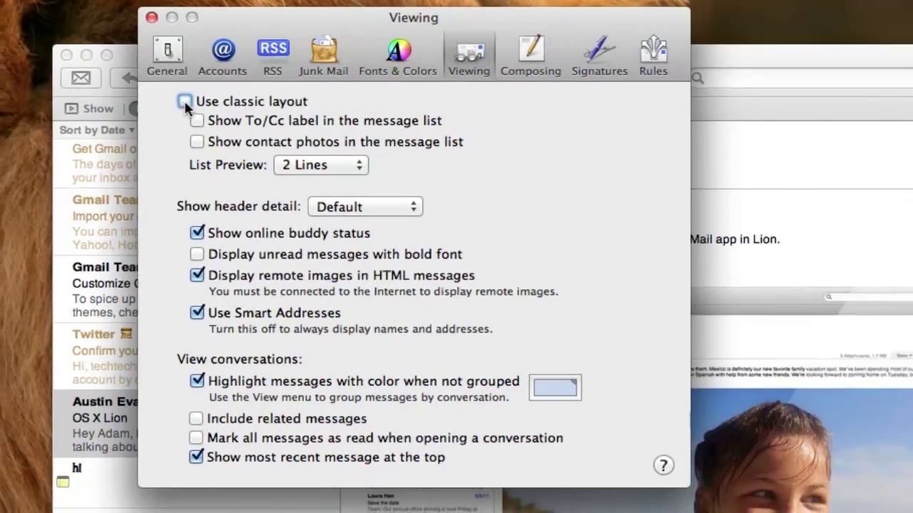
{"action": "left_click", "coordinate": [197, 108]}
{"action": "left_click", "coordinate": [146, 15]}
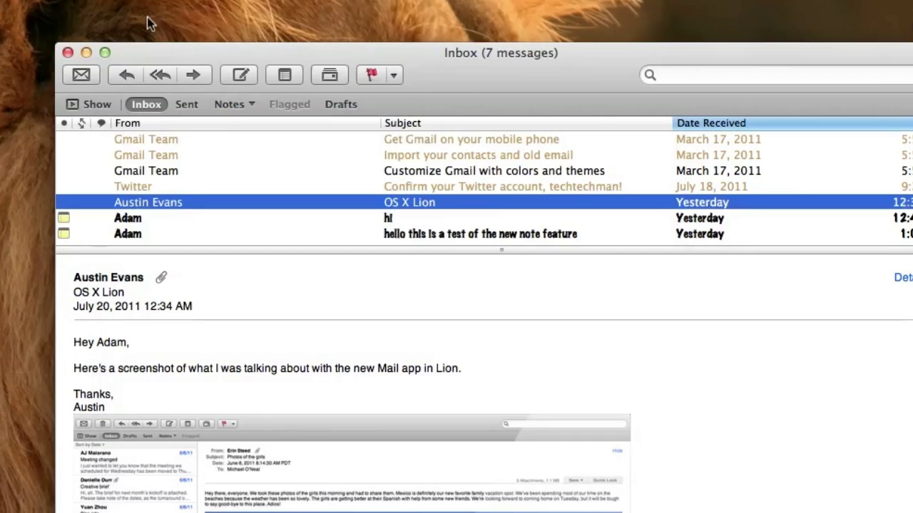
{"action": "mouse_move", "coordinate": [403, 289]}
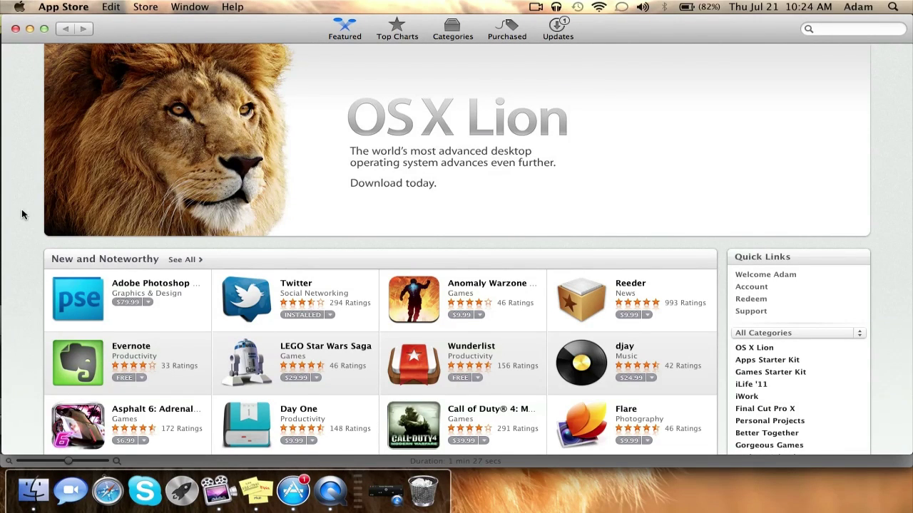
- Make the Launchpad icons jiggle, then delete the Twitter app and confirm
{"action": "left_click", "coordinate": [182, 490]}
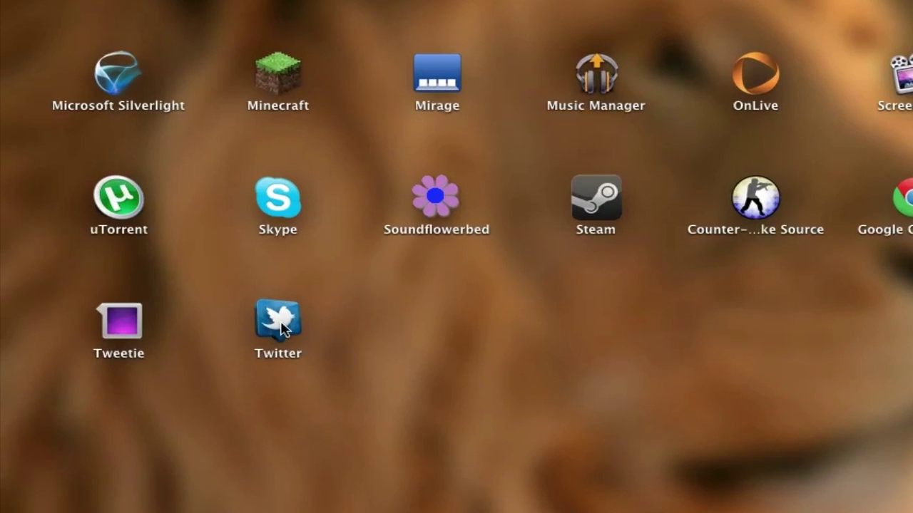
{"action": "left_click", "coordinate": [282, 329]}
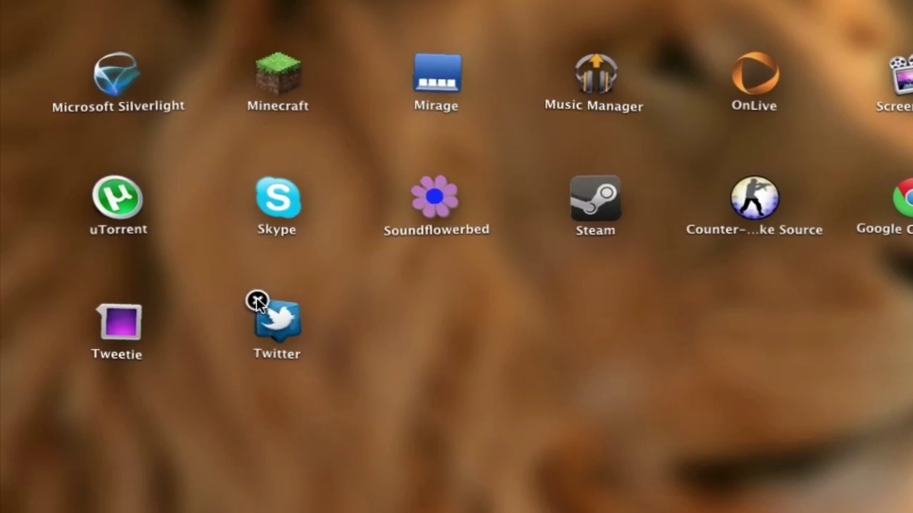
{"action": "left_click", "coordinate": [257, 301]}
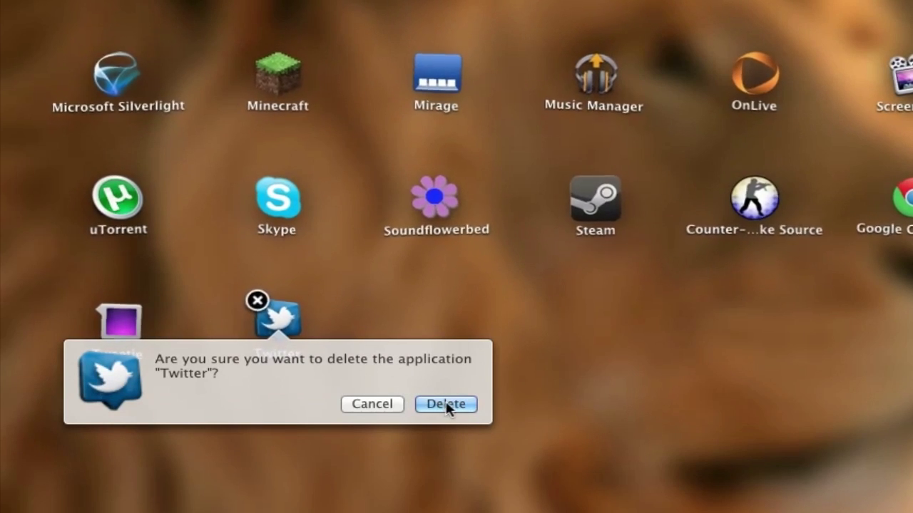
{"action": "left_click", "coordinate": [443, 405]}
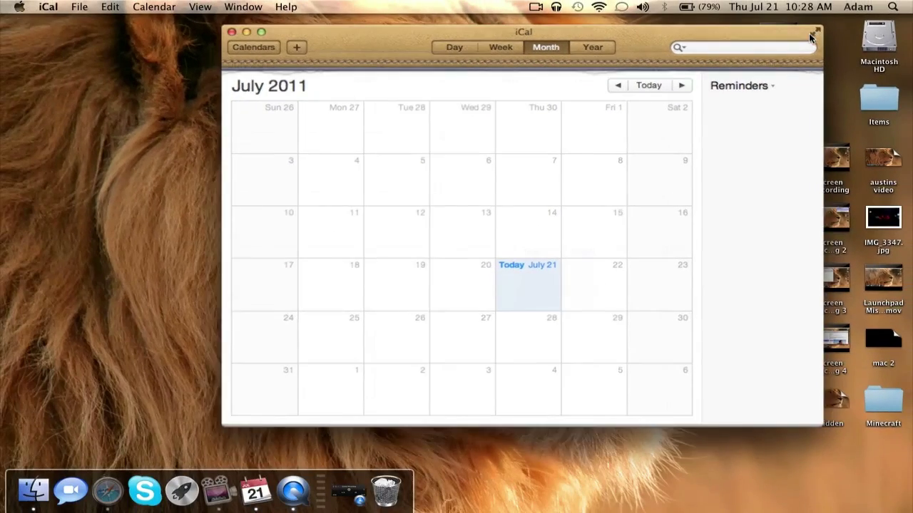
- Switch iCal's July 2011 month view to full screen, then exit full screen from the menu bar
{"action": "left_click", "coordinate": [814, 23]}
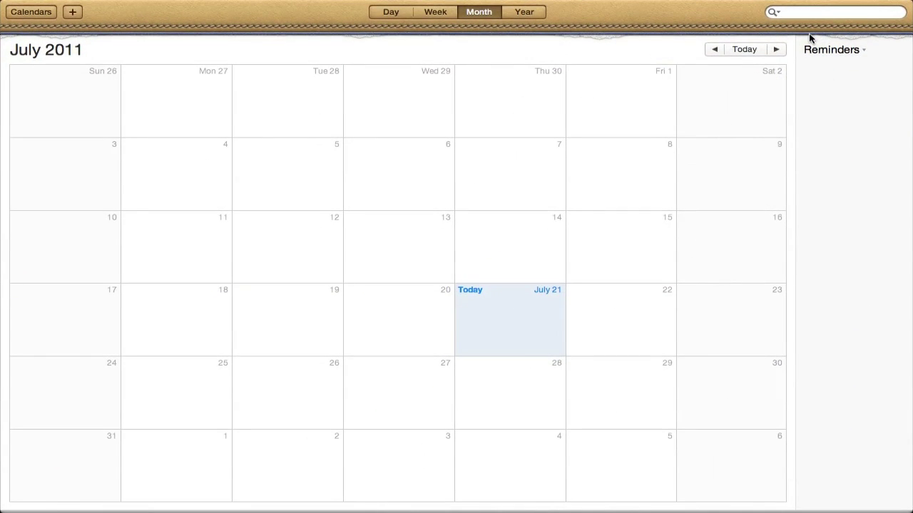
{"action": "mouse_move", "coordinate": [773, 5]}
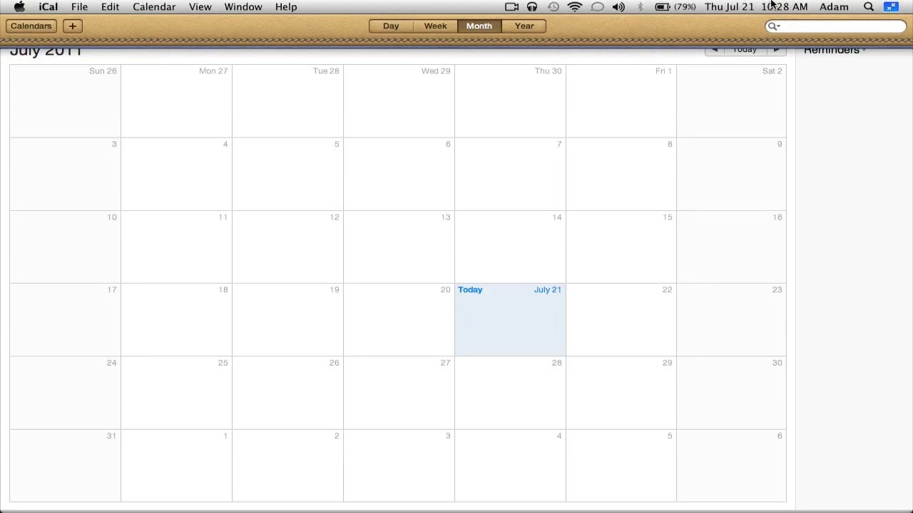
{"action": "left_click", "coordinate": [894, 10]}
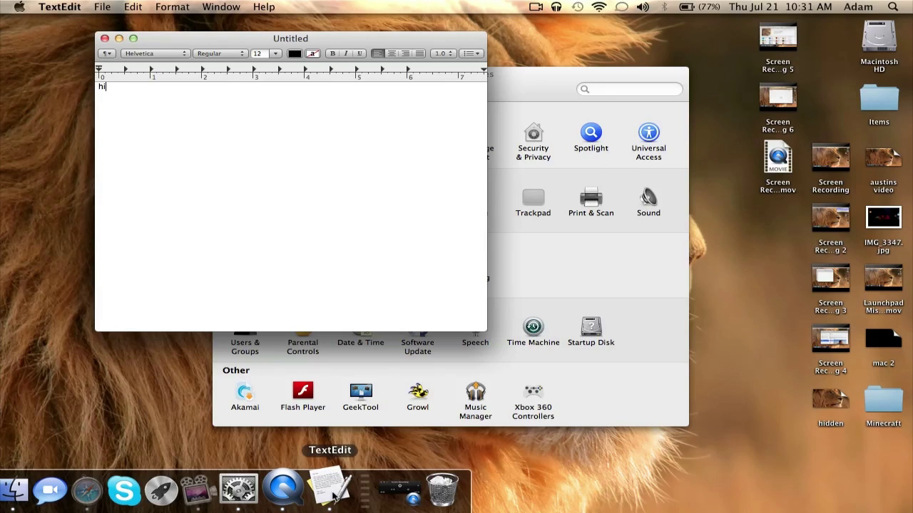
{"action": "key", "text": "super+q"}
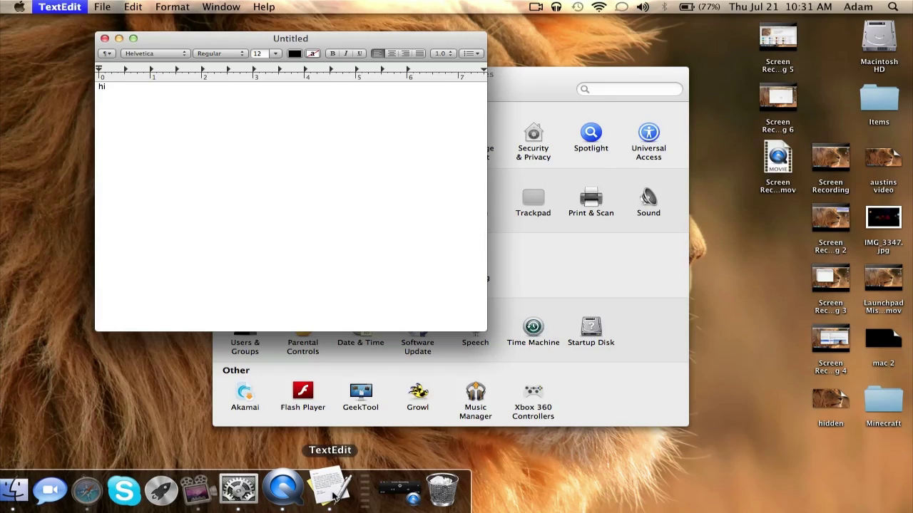
{"action": "left_click", "coordinate": [893, 6]}
{"action": "type", "text": "tex"}
{"action": "key", "text": "Return"}
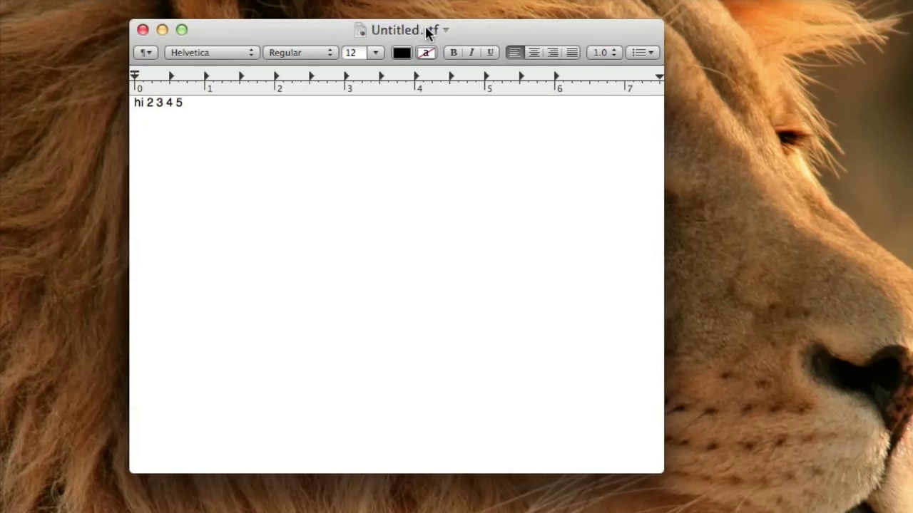
- Browse Untitled.rtf's saved versions and restore the older one reading only 'hi 2'
{"action": "left_click", "coordinate": [446, 31]}
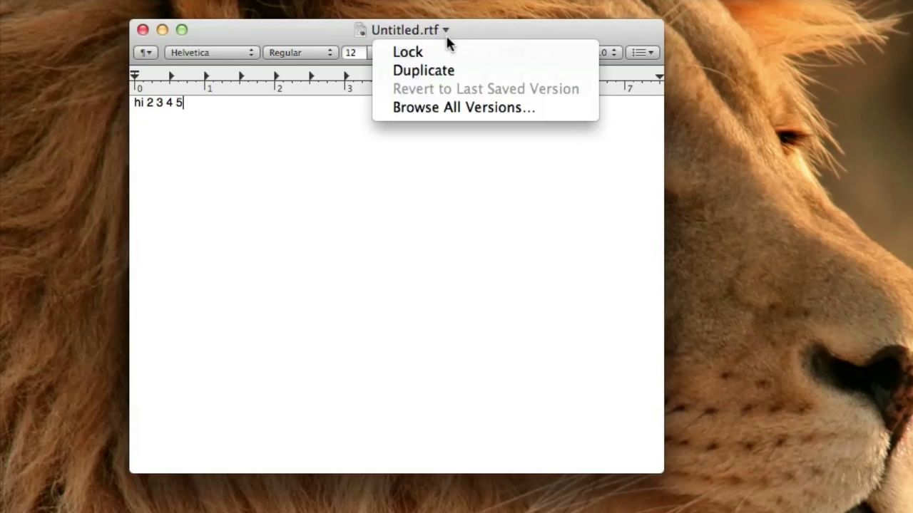
{"action": "key", "text": "Escape"}
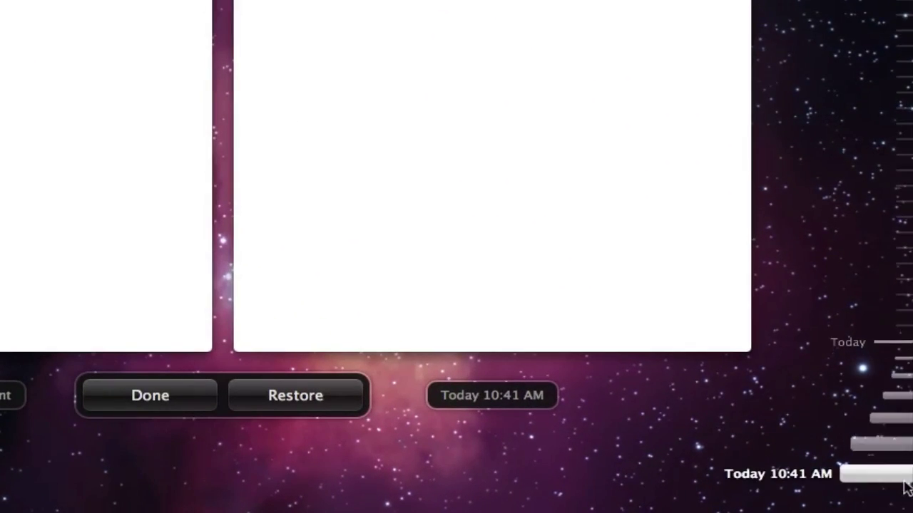
{"action": "left_click", "coordinate": [895, 397]}
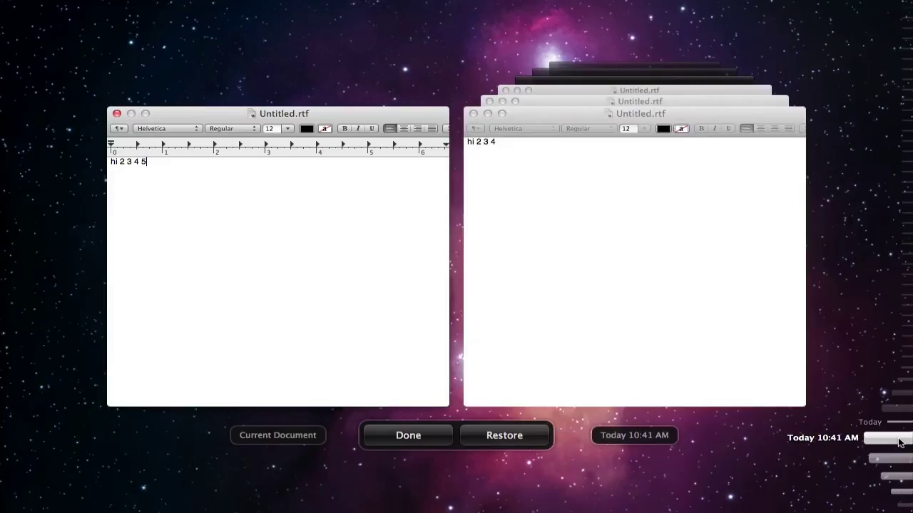
{"action": "left_click", "coordinate": [511, 426]}
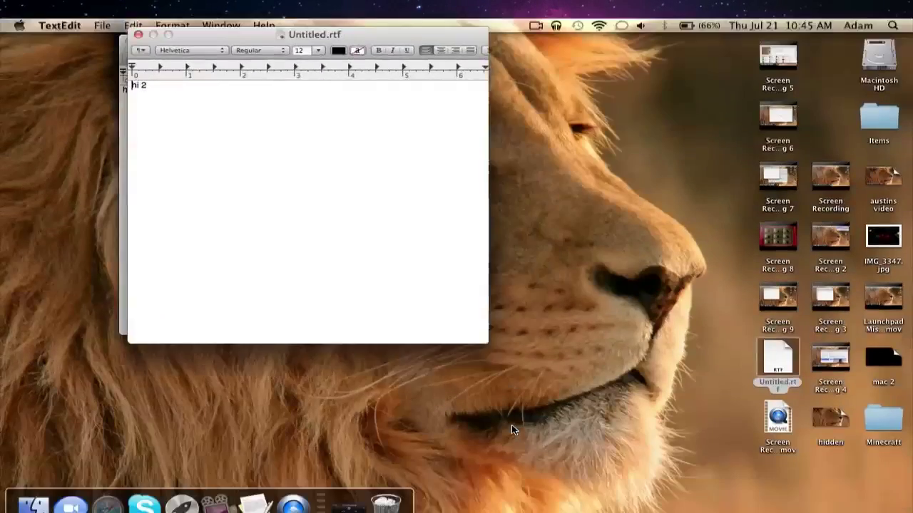